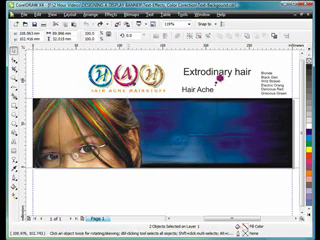
Move the Hair Ache Hairstuff logo down onto the banner photo and scale it down.
key("Down")
key("Down")
key("Down")
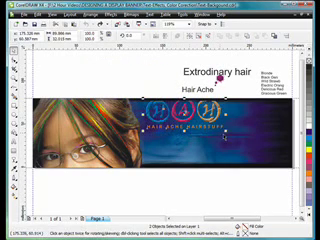
left_click_drag(228, 130, 216, 122)
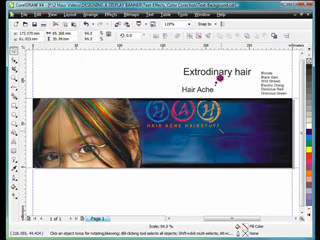
left_click(163, 72)
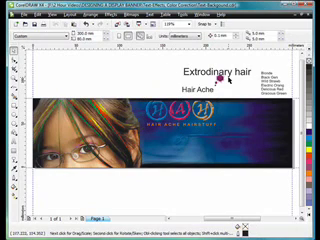
left_click(245, 148)
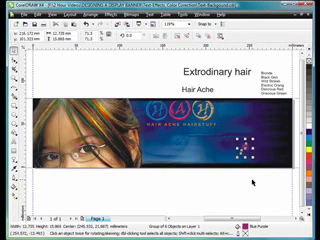
left_click(252, 182)
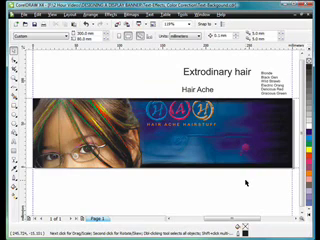
Move the colour name list, Hair Ache and Extrodinary hair down onto the banner.
left_click_drag(268, 82, 272, 118)
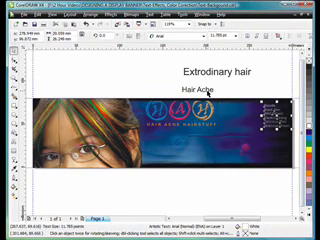
left_click_drag(198, 90, 190, 152)
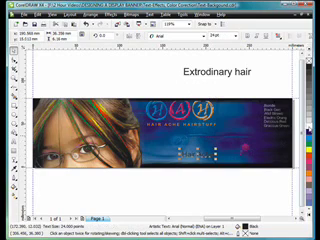
left_click_drag(228, 73, 180, 137)
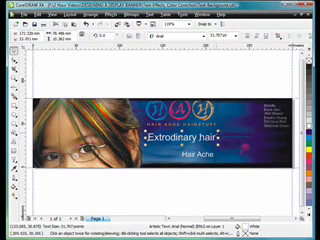
Enlarge the Extrodinary hair heading, then check the heading, Hair Ache and logo lettering selections.
left_click_drag(218, 128, 250, 124)
left_click(247, 178)
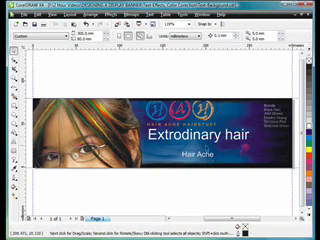
left_click(203, 130)
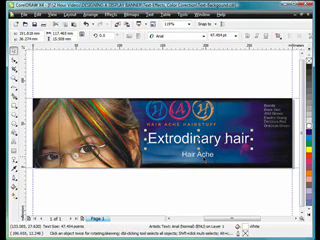
left_click(197, 152)
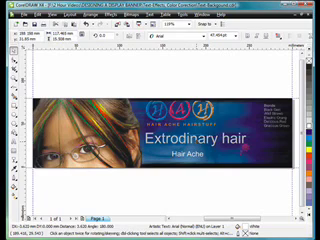
left_click(240, 140)
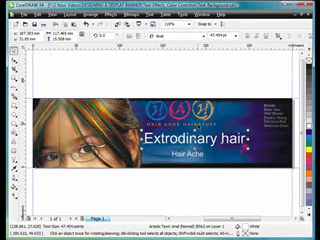
left_click(182, 122)
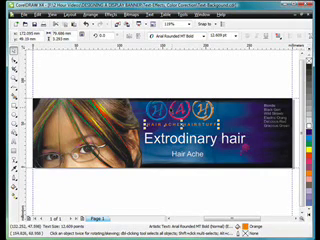
Set the Extrodinary hair heading in Arial Rounded MT Bold.
left_click(214, 92)
left_click(245, 147)
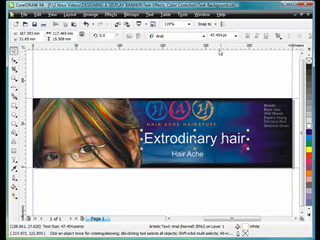
left_click(204, 37)
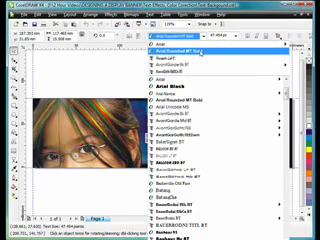
left_click(180, 51)
left_click(250, 172)
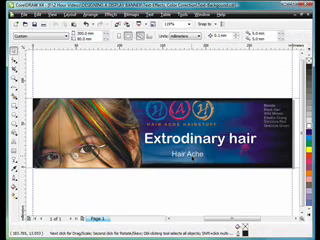
Apply a script font to both Hair Ache and the colour name list.
left_click(188, 154)
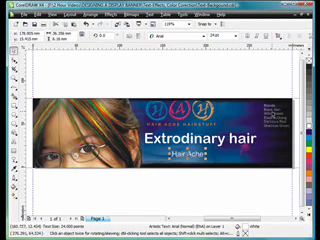
left_click(200, 138, "shift")
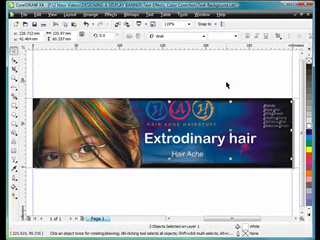
left_click(203, 36)
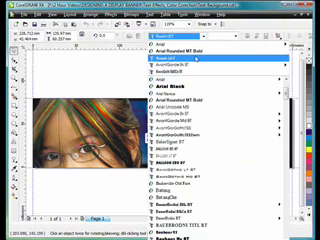
left_click(175, 58)
left_click(195, 62)
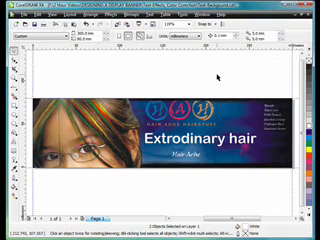
left_click(245, 150)
left_click(253, 185)
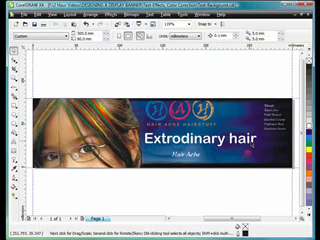
Scale up the Extrodinary hair heading by its corner handle and nudge it up-left.
left_click(252, 140)
left_click_drag(259, 149, 287, 160)
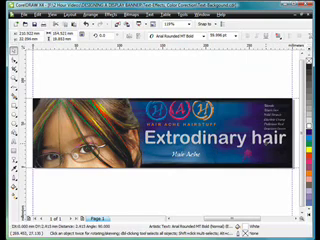
left_click_drag(216, 152, 213, 150)
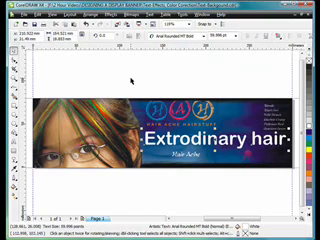
Try a Uniform transparency with Add blend mode on the Extrodinary hair heading, then return to the Pick tool.
left_click(14, 168)
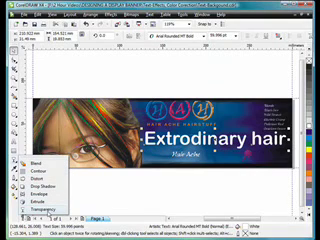
left_click(40, 209)
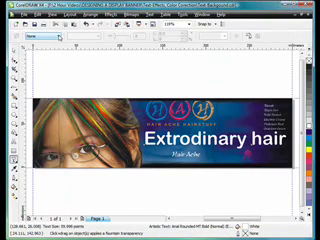
left_click(59, 37)
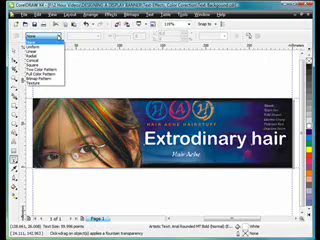
left_click(35, 46)
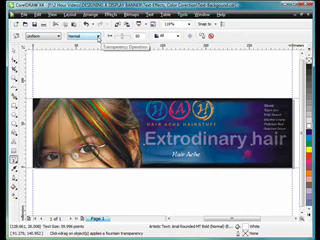
left_click(96, 36)
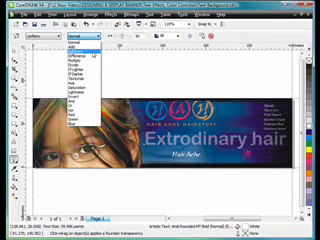
left_click(95, 52)
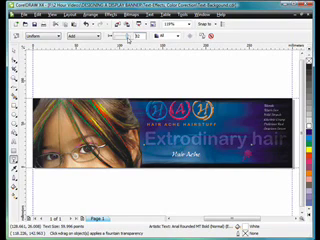
key("space")
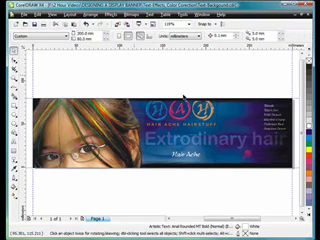
Scale up the Hair Ache script text by dragging its corner handle outward.
left_click(247, 145)
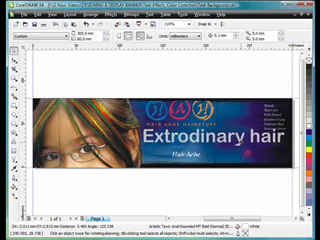
left_click(233, 189)
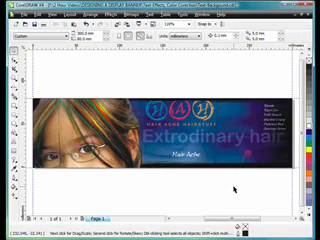
scroll(190, 165, "up", 3)
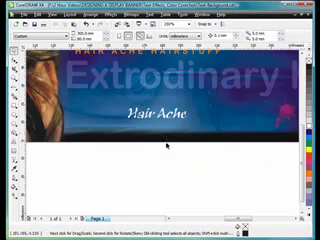
left_click(163, 113)
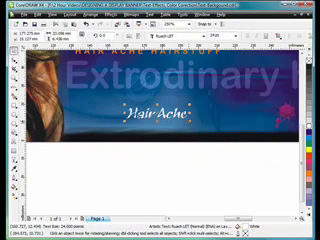
left_click_drag(192, 118, 236, 140)
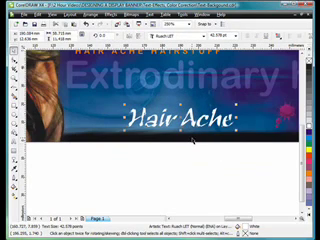
scroll(192, 140, "up", 2)
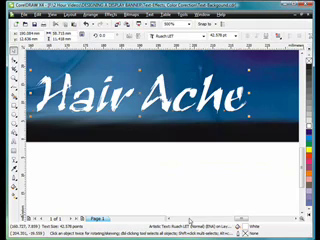
left_click_drag(237, 220, 242, 220)
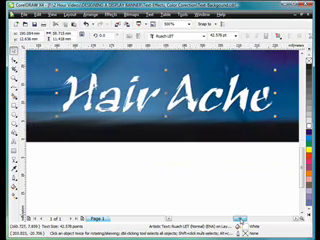
scroll(233, 170, "up", 1)
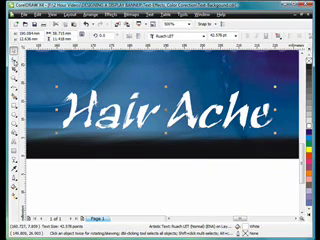
Set the selected capital letters of Hair Ache to 90 pt.
left_click(14, 62)
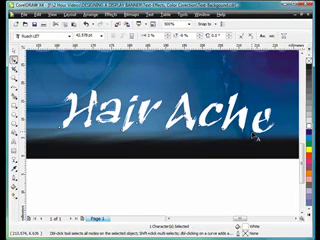
left_click(270, 120)
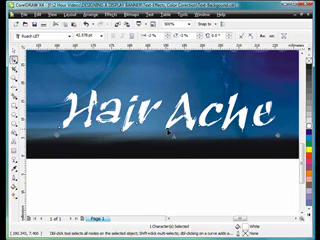
double_click(82, 35)
type("80")
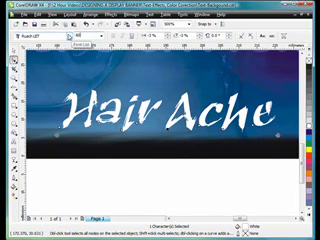
key("Return")
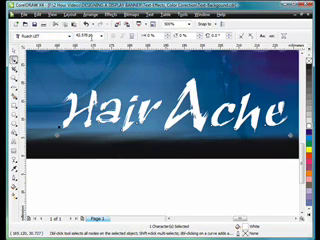
type("90")
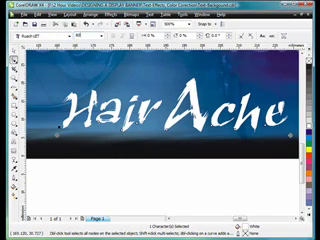
key("Return")
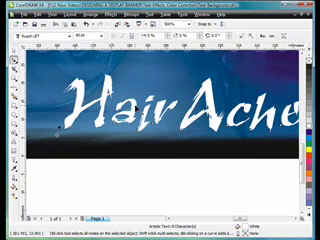
Zoom to the whole banner and shrink the Hair Ache title slightly, shifting it left.
key("F4")
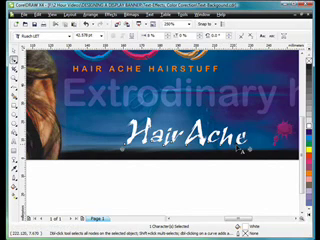
key("ctrl+space")
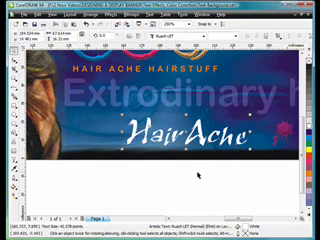
left_click_drag(250, 148, 238, 153)
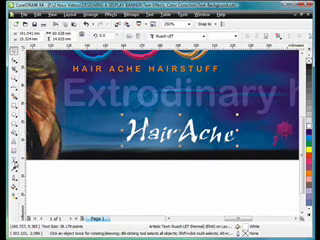
Give the Hair Ache title a Uniform transparency with the Difference blend mode.
left_click(12, 150)
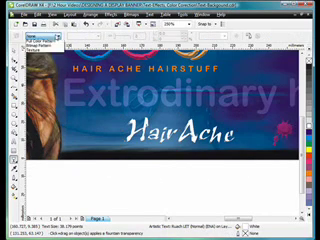
left_click(44, 36)
left_click(40, 48)
left_click(96, 35)
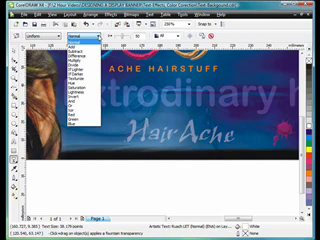
left_click(80, 60)
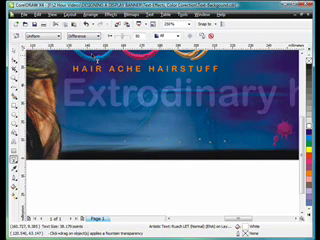
Try the Divide, Lightness and other blend modes, then select the Hair Ache title.
left_click(96, 35)
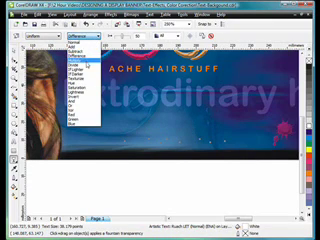
left_click(80, 62)
left_click(96, 35)
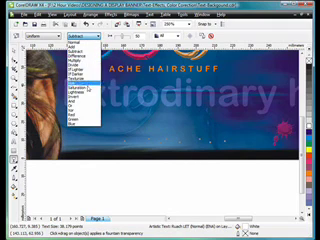
left_click(80, 96)
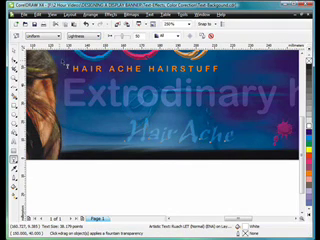
left_click(96, 36)
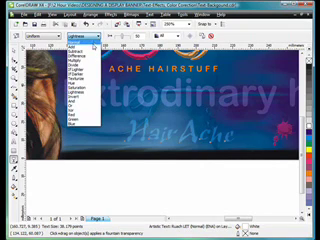
left_click(78, 52)
left_click(96, 36)
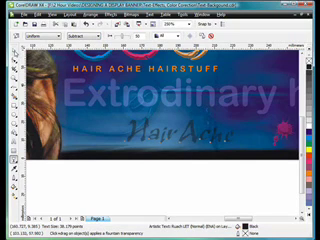
left_click(170, 130)
Fill the Hair Ache title with white and add a dark shadow copy.
left_click(305, 140)
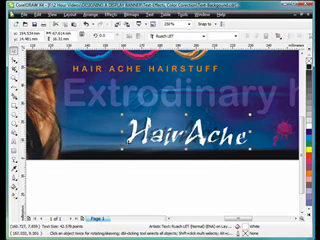
left_click(205, 165)
left_click(185, 128)
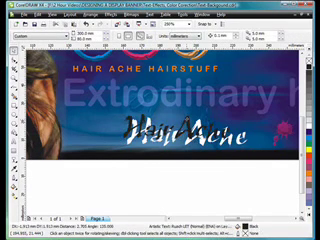
Compare the dark shadow copy behind the white title with undo and redo, then deselect.
key("ctrl+z")
key("ctrl+shift+z")
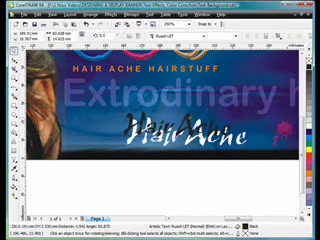
key("ctrl+z")
key("ctrl+shift+z")
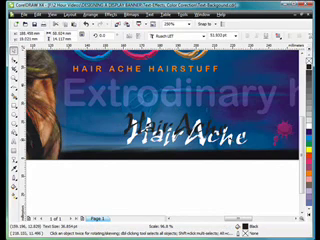
key("ctrl+z")
key("ctrl+shift+z")
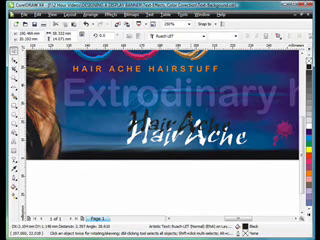
key("ctrl+z")
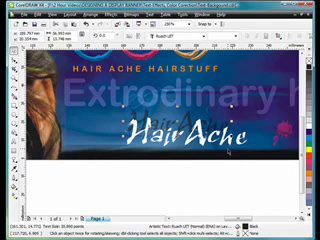
left_click(222, 182)
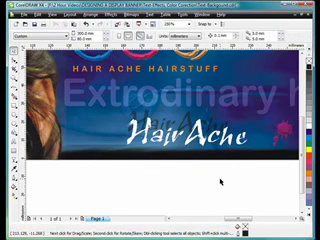
Zoom in on the colour name list at the banner's right and scale it up.
key("F4")
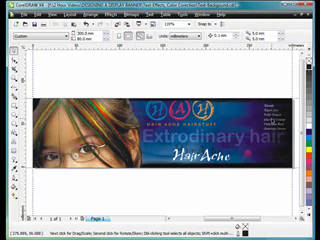
left_click(275, 120)
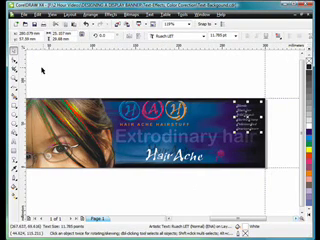
left_click_drag(195, 88, 285, 155)
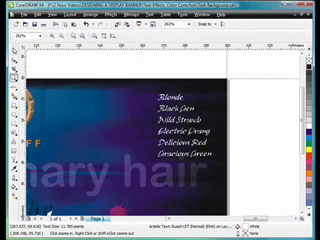
left_click(170, 97)
left_click_drag(153, 88, 141, 85)
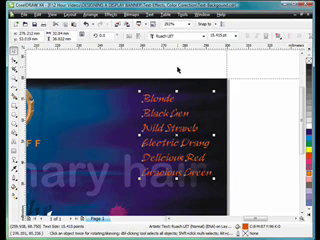
Convert the hair colour name list into a bitmap.
left_click(138, 14)
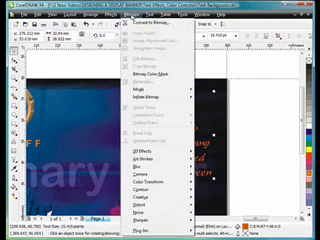
left_click(148, 22)
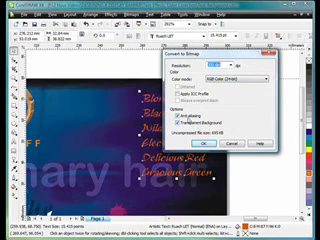
left_click(205, 143)
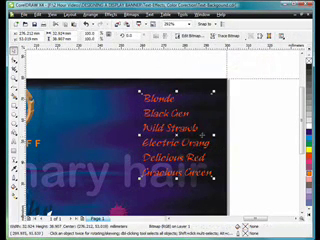
Apply a Motion Blur to the bitmap colour list.
left_click(134, 14)
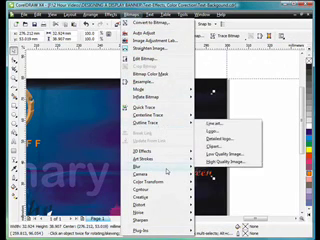
mouse_move(145, 197)
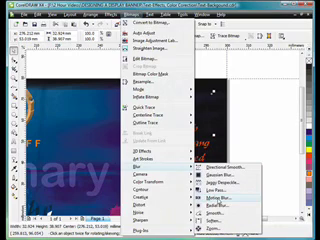
left_click(218, 197)
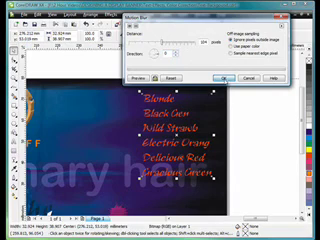
left_click(222, 80)
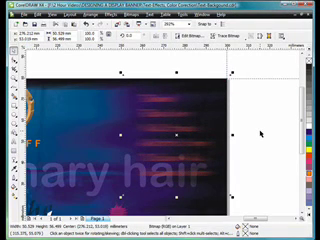
Select the blurred bitmap lying behind the crisp text list.
key("ctrl+z")
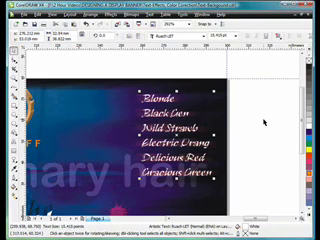
left_click(264, 68)
mouse_move(264, 68)
left_mouse_down()
mouse_move(97, 200)
mouse_move(88, 195)
left_mouse_up()
left_click(242, 112)
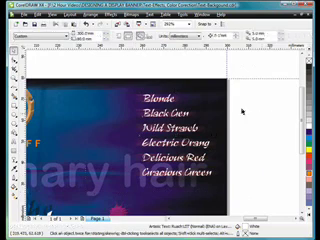
left_click(136, 97)
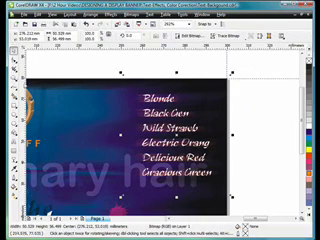
Crop the blurred bitmap tightly around the colour list.
left_click(14, 70)
left_click_drag(132, 90, 214, 176)
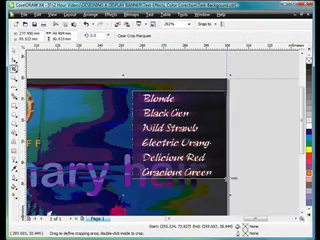
double_click(183, 150)
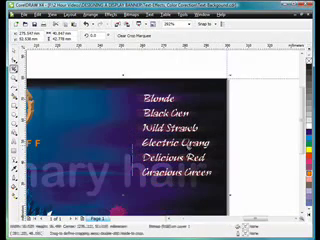
Select the colour list with its blurred backing and move the group left.
left_click(14, 62)
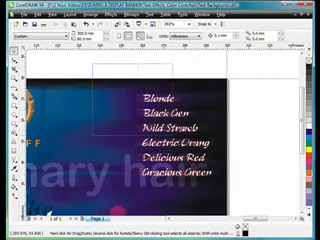
left_click_drag(92, 64, 243, 188)
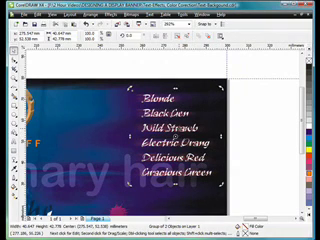
left_click_drag(175, 135, 150, 142)
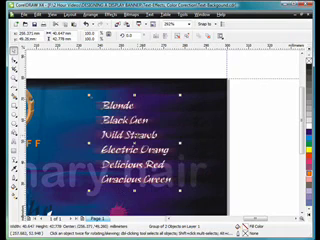
Tilt the colour list group upward at a slight angle, then view the whole banner.
left_click(178, 147)
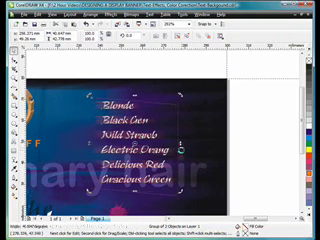
left_click_drag(181, 147, 180, 155)
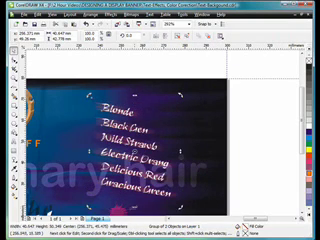
left_click_drag(180, 95, 175, 95)
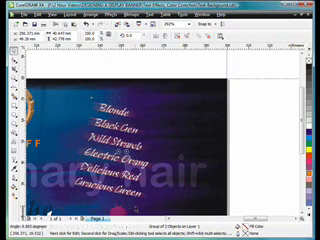
left_click_drag(176, 95, 178, 95)
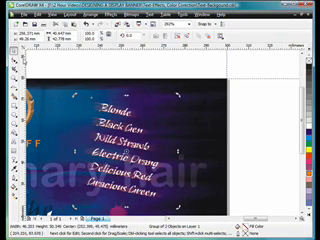
left_click(88, 63)
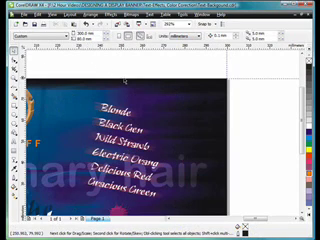
key("F4")
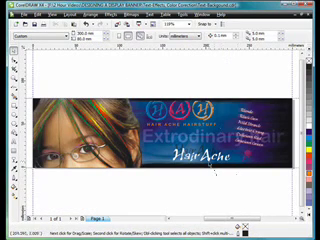
left_click(205, 157)
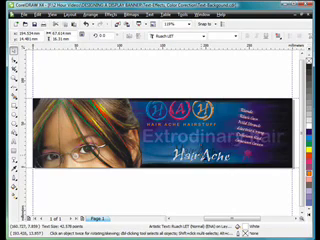
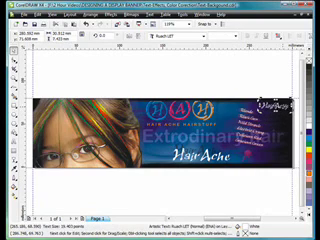
Tilt the HairAche signature diagonally and give it Uniform transparency with Add merge mode.
left_click_drag(288, 100, 272, 95)
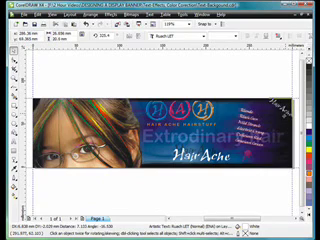
left_click(278, 108)
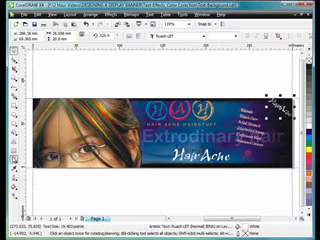
left_click(68, 200)
left_click(55, 36)
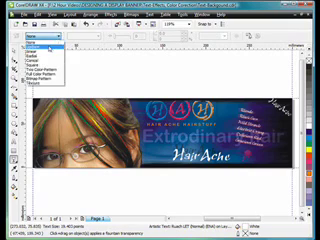
left_click(35, 52)
left_click(85, 36)
left_click(76, 43)
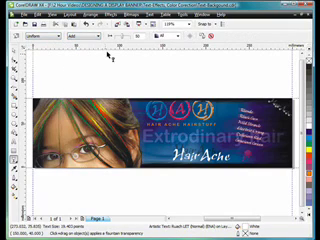
key("space")
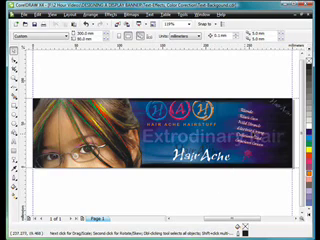
Enlarge the bullet list slightly and place a raised copy of the sparkles beside HairAche.
left_click(270, 125)
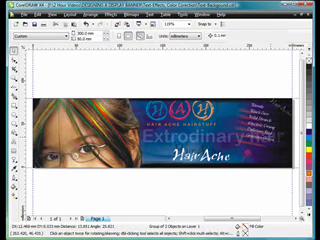
left_click_drag(286, 150, 288, 156)
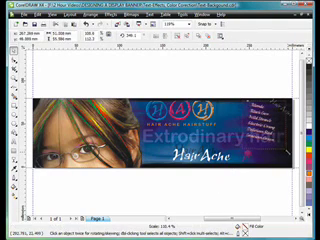
left_click(260, 182)
left_click(248, 160)
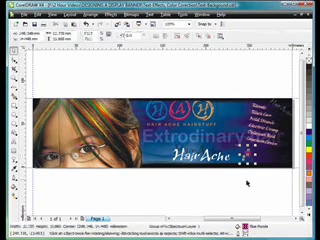
left_click_drag(248, 160, 240, 155)
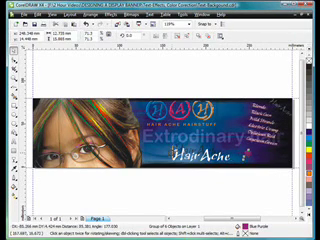
left_click(180, 165)
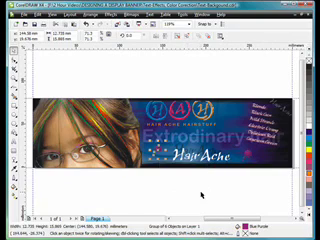
left_click_drag(158, 152, 152, 135)
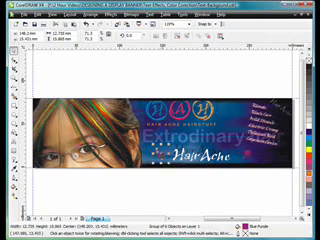
left_click(158, 152)
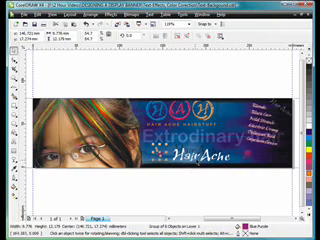
left_click(243, 190)
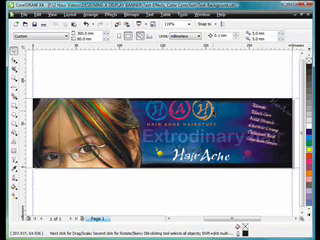
Pick the left circle's bevel inside the HAH logo group and recolour it white.
left_click(182, 108)
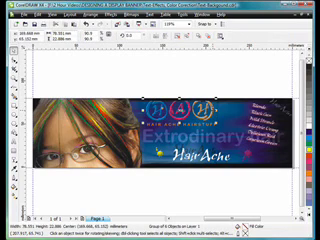
left_click(182, 108, "ctrl")
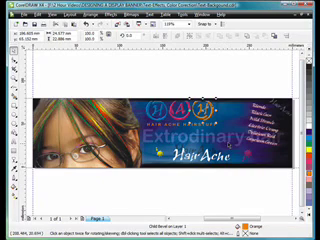
key("Tab")
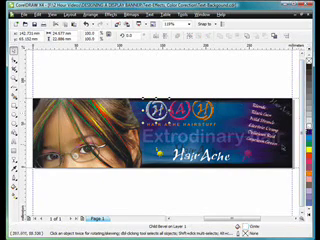
left_click(230, 178)
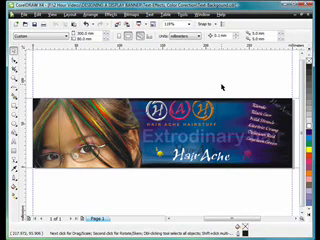
Remove the bevel from the HAH logo circles with Effects > Clear Effect.
key("Tab")
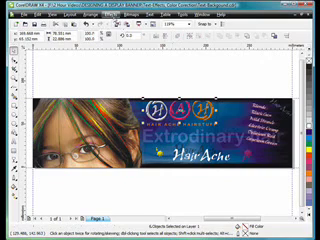
left_click(112, 14)
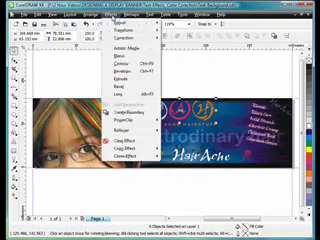
left_click(125, 141)
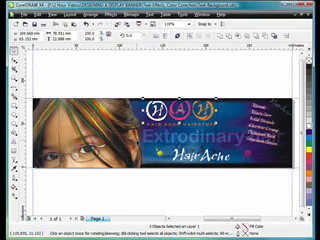
left_click(208, 86)
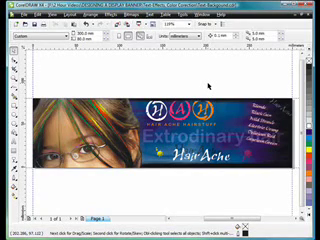
left_click(160, 150)
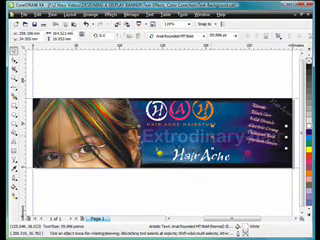
left_click(160, 150)
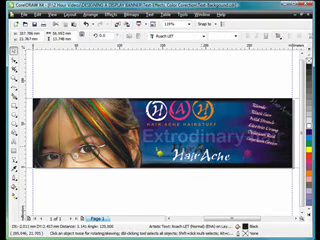
left_click(198, 183)
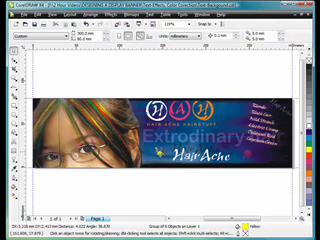
left_click(194, 188)
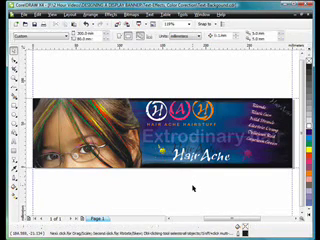